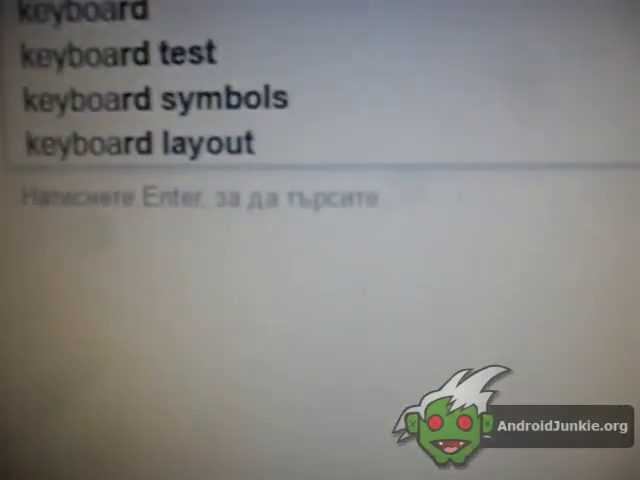
text(keyboard)
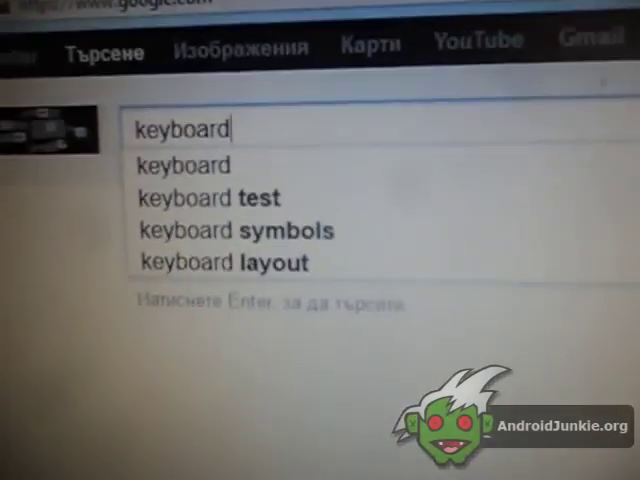